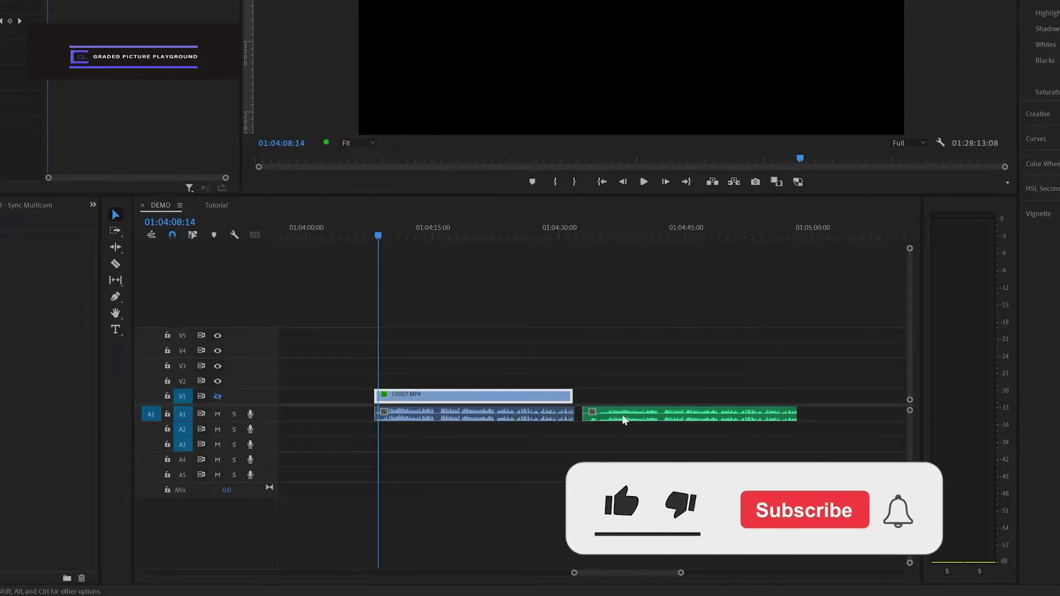
Drag the green lav-mic clip from A1 down to A2, under the C0007.MP4 camera clip
{"action": "left_click_drag", "start_coordinate": [624, 422], "coordinate": [404, 441]}
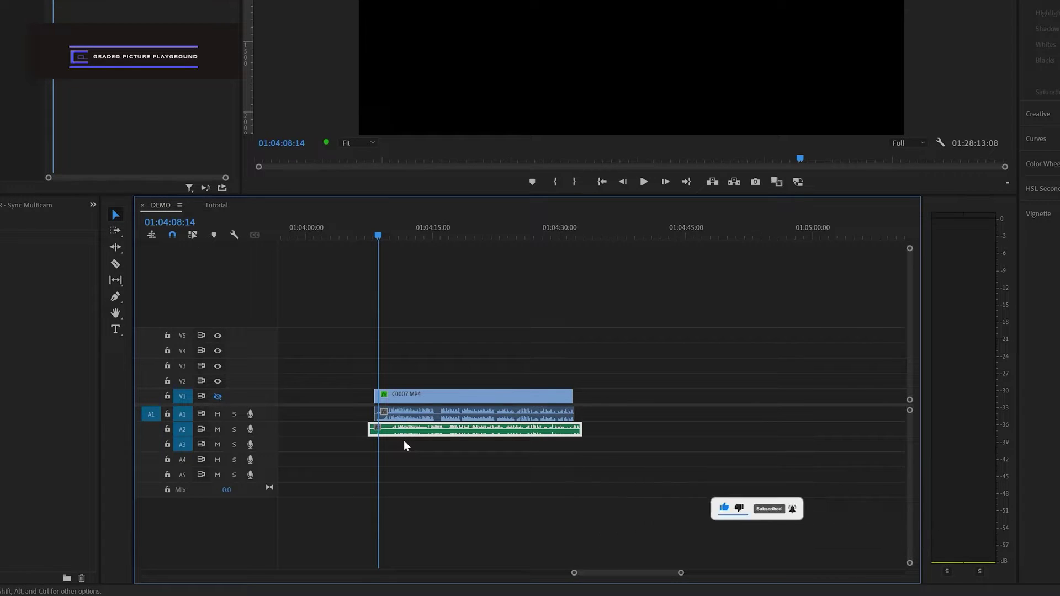
Zoom in on the A1/A2 waveforms and slide the lav-mic clip left until its peaks match the camera audio
{"action": "key", "text": "equal"}
{"action": "key", "text": "equal"}
{"action": "key", "text": "equal"}
{"action": "scroll", "coordinate": [260, 419], "scroll_direction": "up", "scroll_amount": 3}
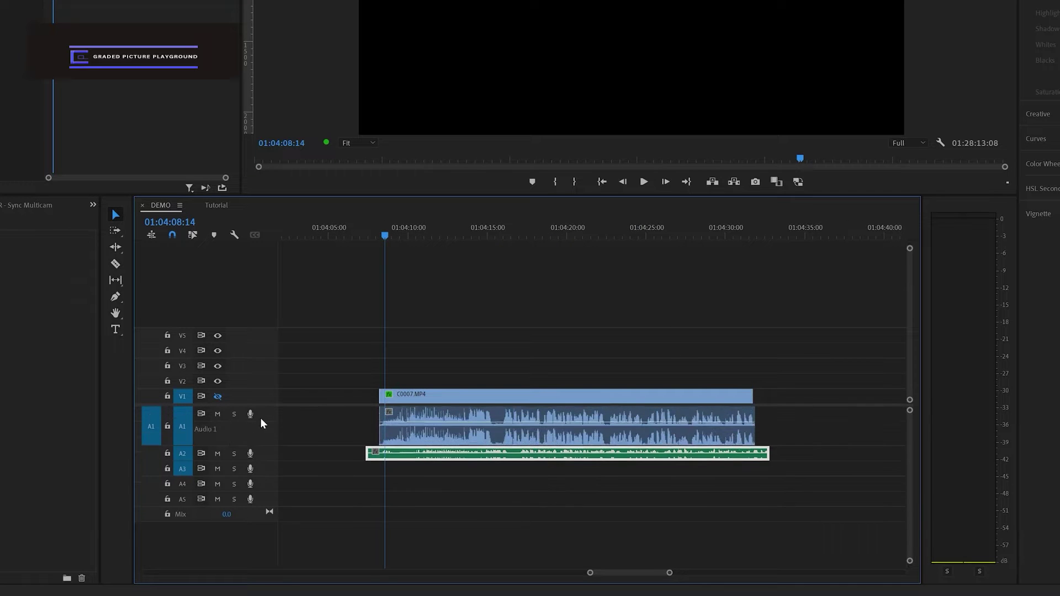
{"action": "scroll", "coordinate": [266, 458], "scroll_direction": "up", "scroll_amount": 3}
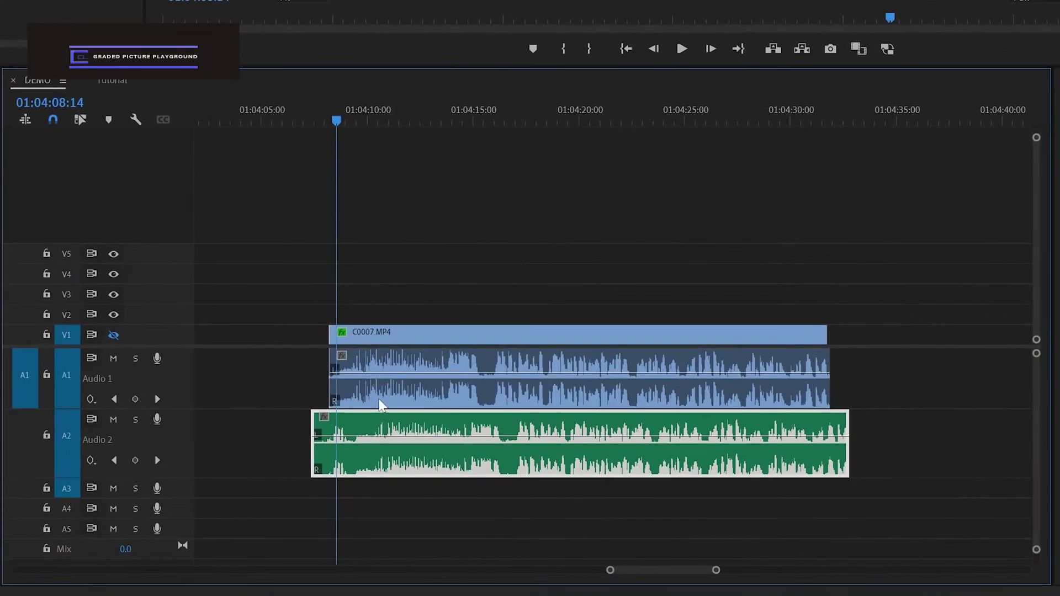
{"action": "key", "text": "equal"}
{"action": "left_click_drag", "start_coordinate": [541, 436], "coordinate": [498, 436]}
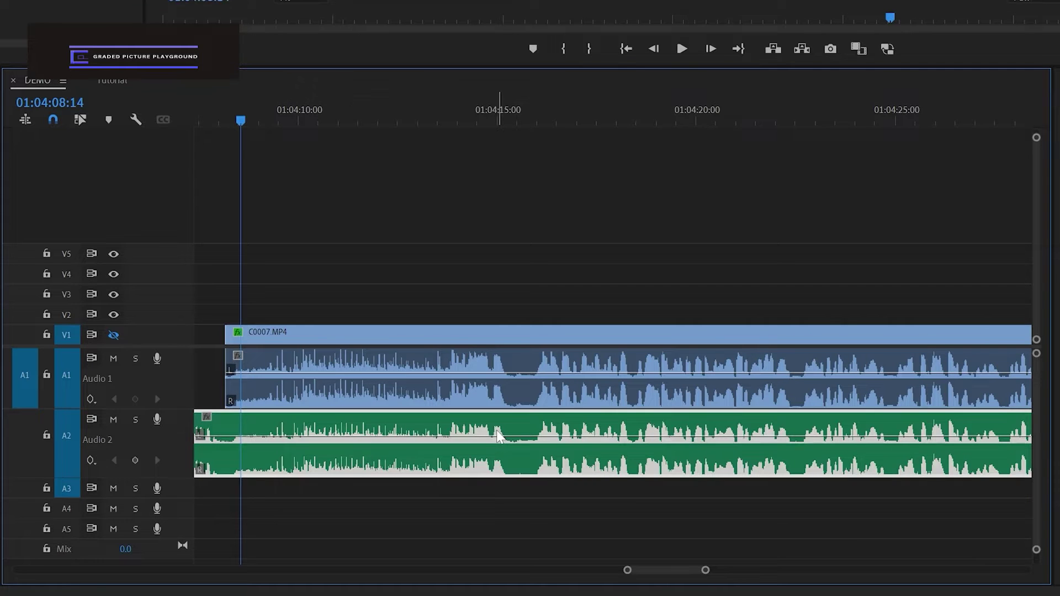
{"action": "scroll", "coordinate": [497, 437], "scroll_direction": "up", "scroll_amount": 5}
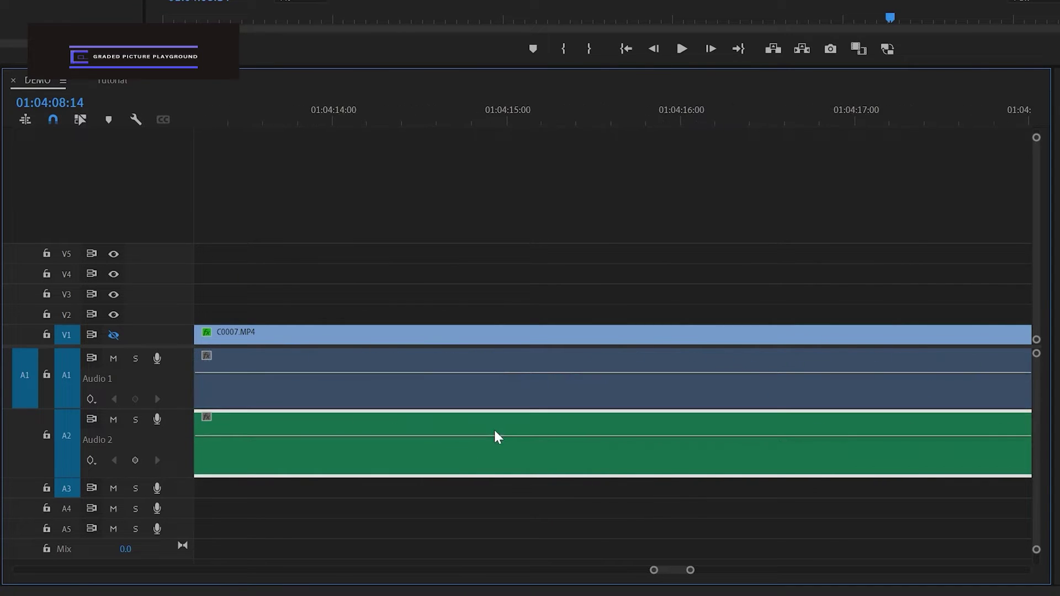
{"action": "scroll", "coordinate": [493, 429], "scroll_direction": "down", "scroll_amount": 1}
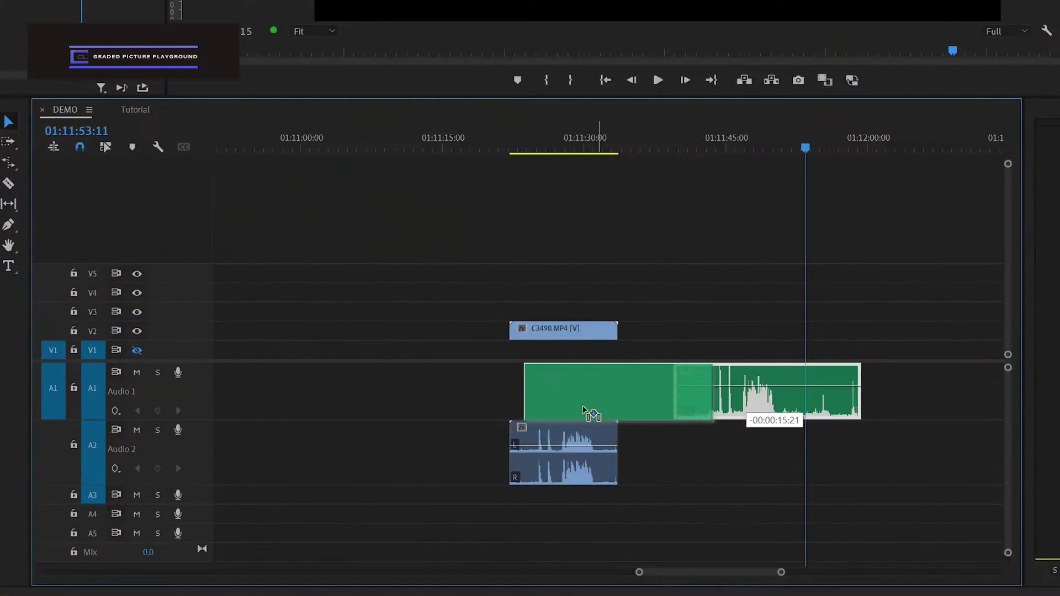
Slide Darline_0043A.wav left under C3498.MP4 and fine-tune it until the waveforms line up
{"action": "left_click_drag", "start_coordinate": [740, 411], "coordinate": [564, 405]}
{"action": "scroll", "coordinate": [554, 408], "scroll_direction": "up", "scroll_amount": 5, "text": "alt"}
{"action": "scroll", "coordinate": [543, 409], "scroll_direction": "up", "scroll_amount": 2, "text": "alt"}
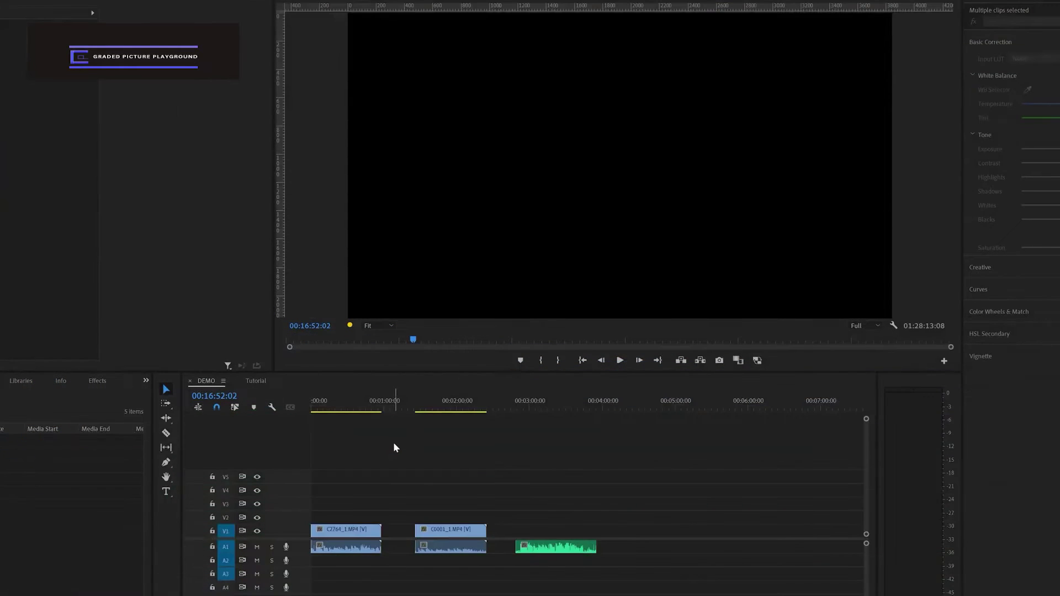
Preview C2764_1 and C0001_1, then park the playhead at 00:03:18:10 on the lav-mic clip
{"action": "left_click", "coordinate": [356, 406]}
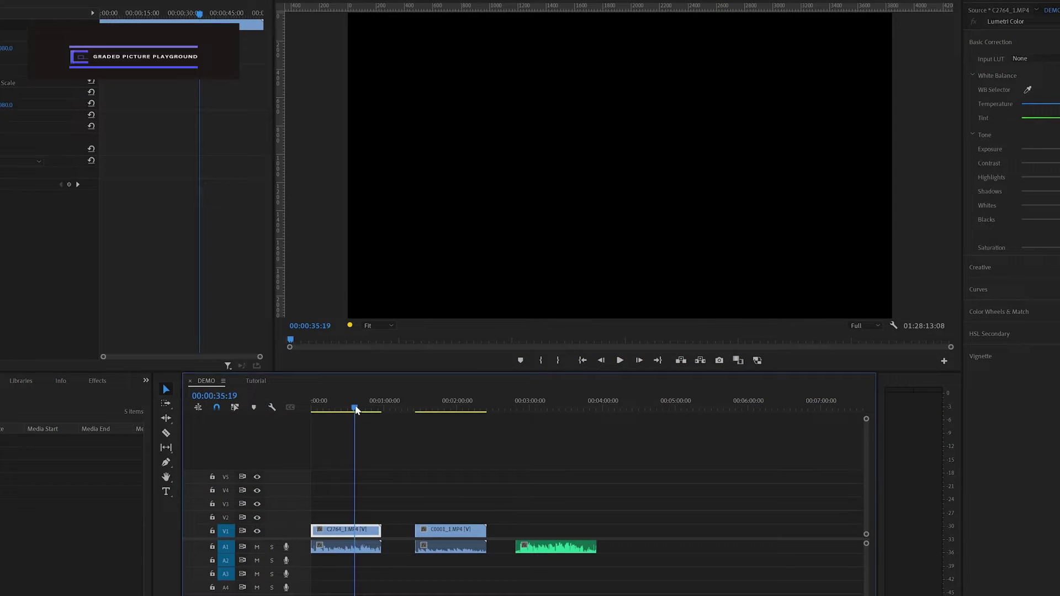
{"action": "left_click", "coordinate": [443, 407]}
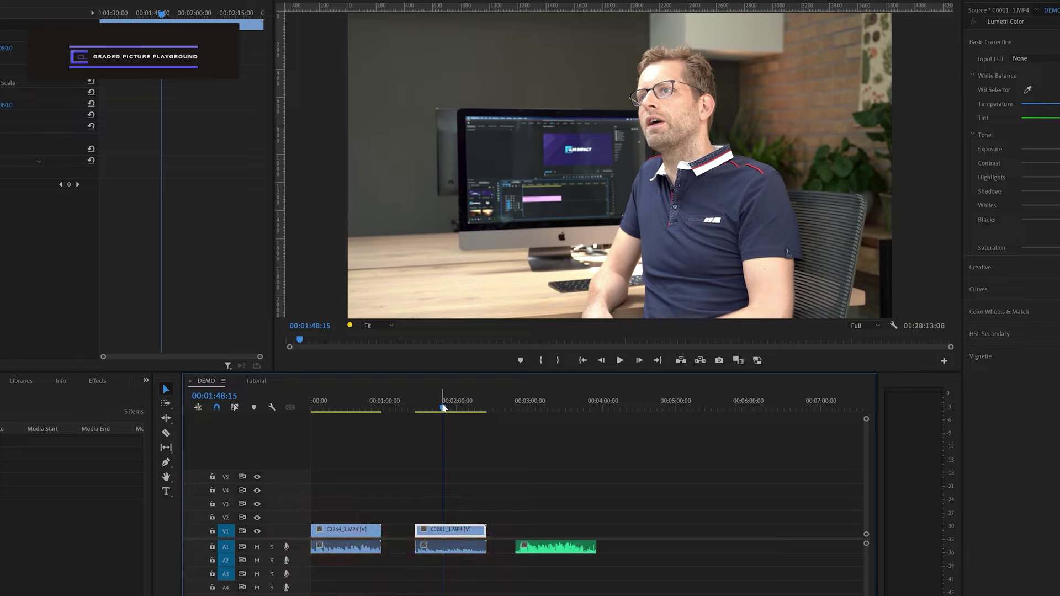
{"action": "left_click", "coordinate": [554, 406]}
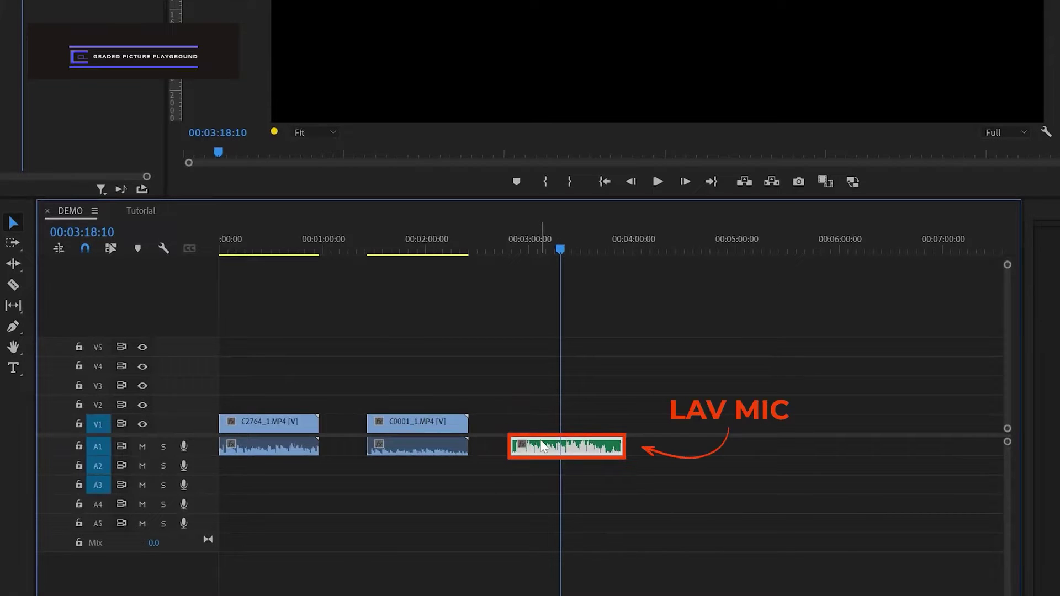
Stack C0001_1 on V2/A2 and C2764_1 on V3/A3, then box-select all five clips
{"action": "mouse_move", "coordinate": [543, 446]}
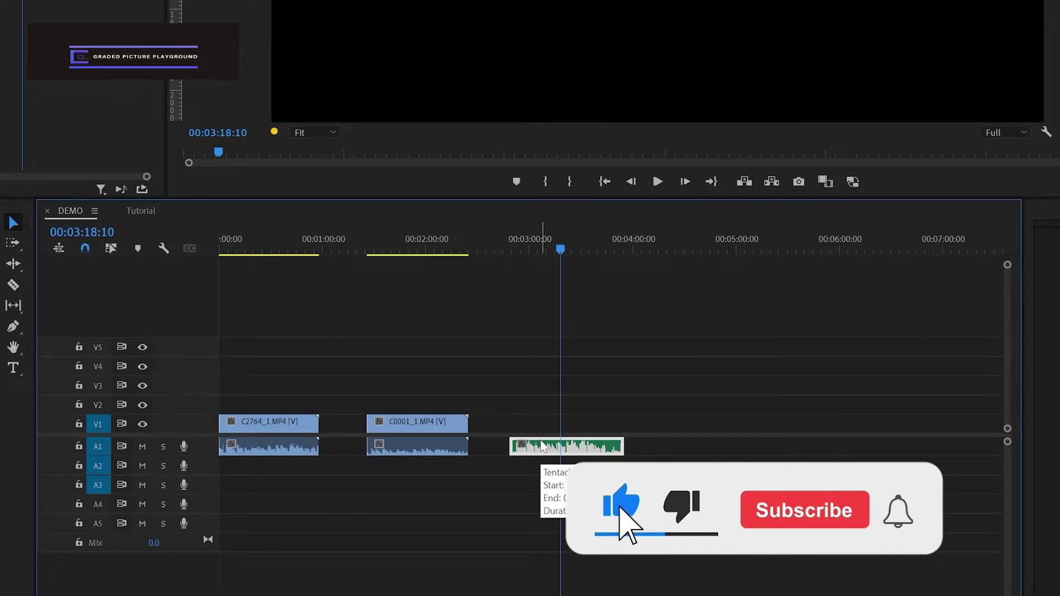
{"action": "left_click_drag", "start_coordinate": [428, 419], "coordinate": [429, 401]}
{"action": "left_click_drag", "start_coordinate": [429, 450], "coordinate": [433, 466]}
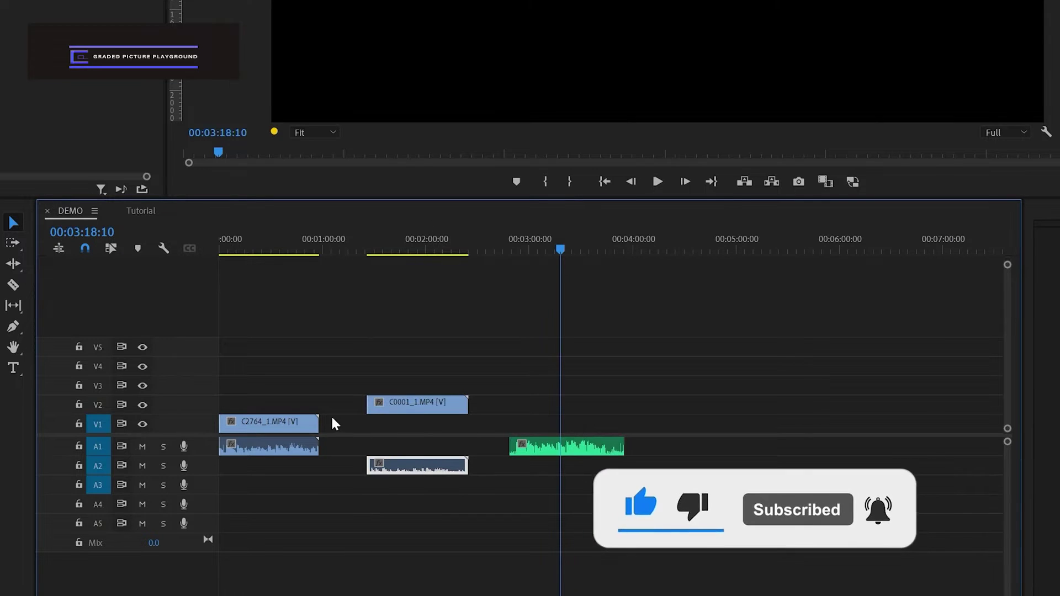
{"action": "left_click_drag", "start_coordinate": [279, 421], "coordinate": [280, 385]}
{"action": "left_click_drag", "start_coordinate": [276, 441], "coordinate": [279, 489]}
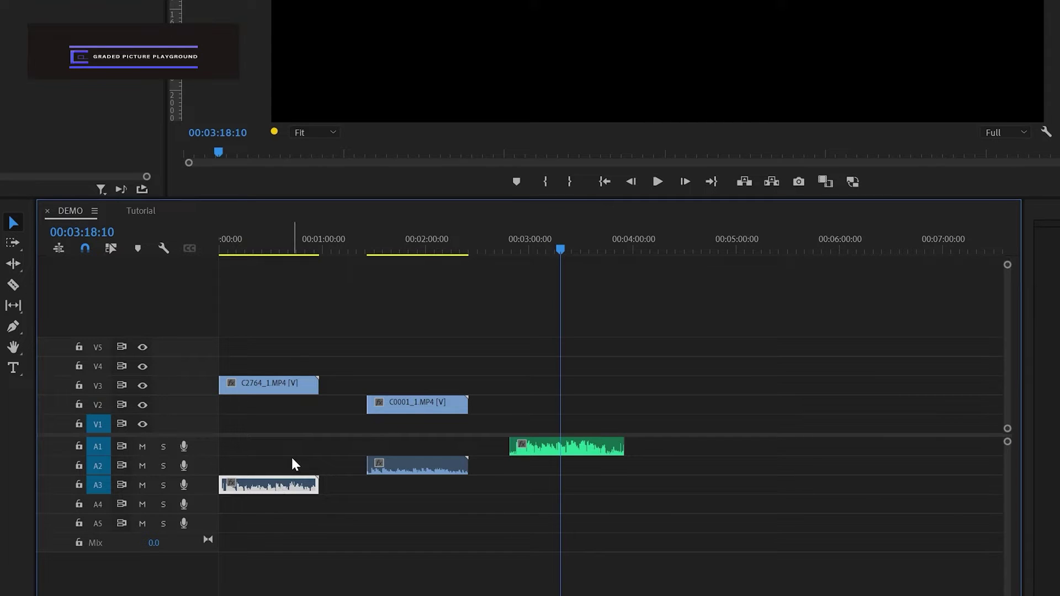
{"action": "left_click_drag", "start_coordinate": [277, 343], "coordinate": [562, 509]}
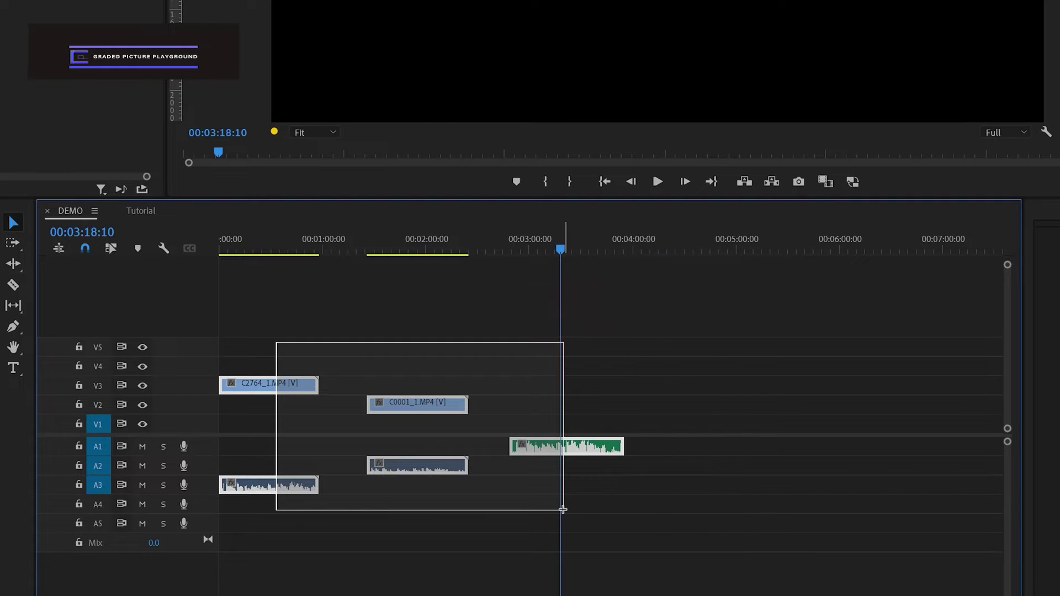
Synchronize the five selected clips by audio, using Track Channel 1
{"action": "left_click_drag", "start_coordinate": [563, 509], "coordinate": [562, 509]}
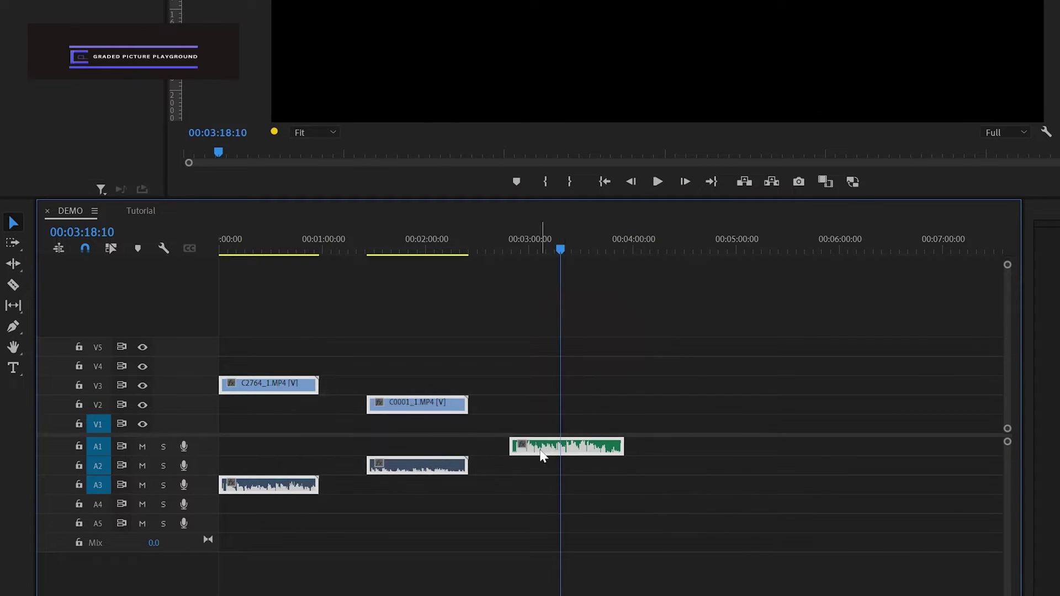
{"action": "right_click", "coordinate": [541, 450]}
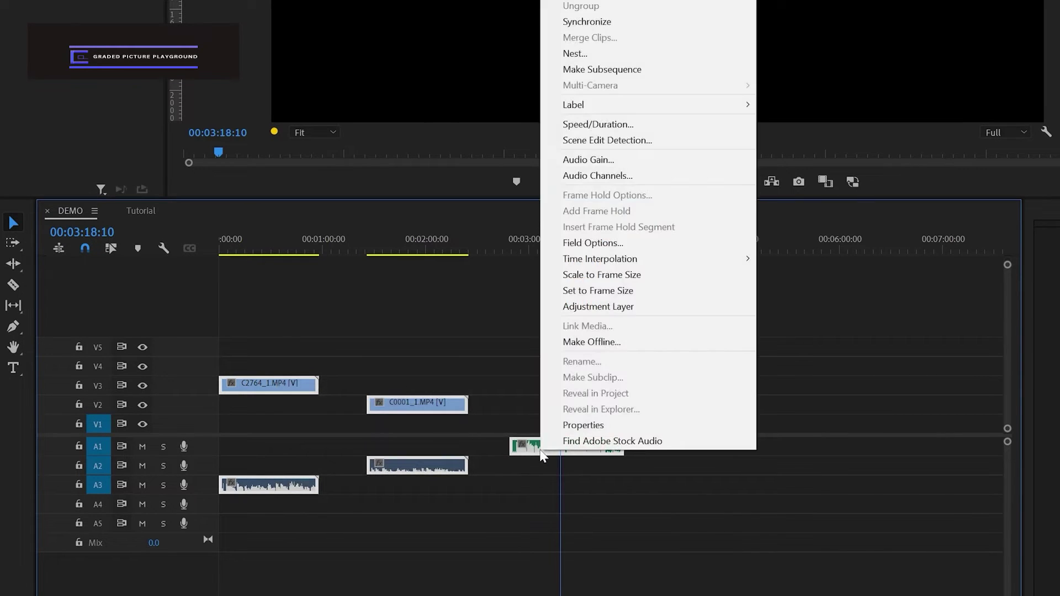
{"action": "left_click", "coordinate": [581, 25]}
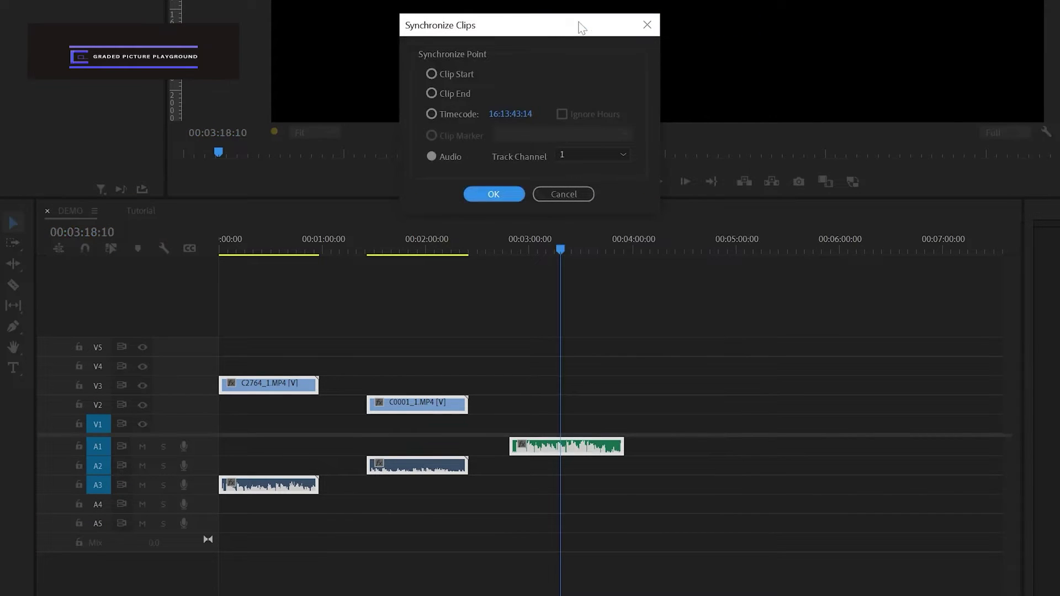
{"action": "left_click", "coordinate": [575, 154]}
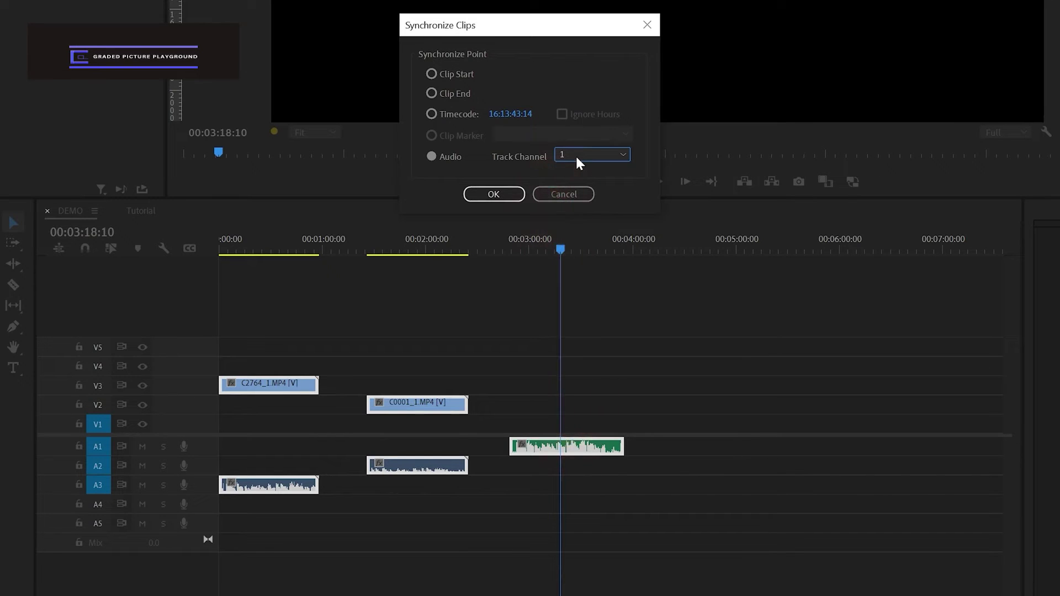
{"action": "left_click", "coordinate": [491, 196]}
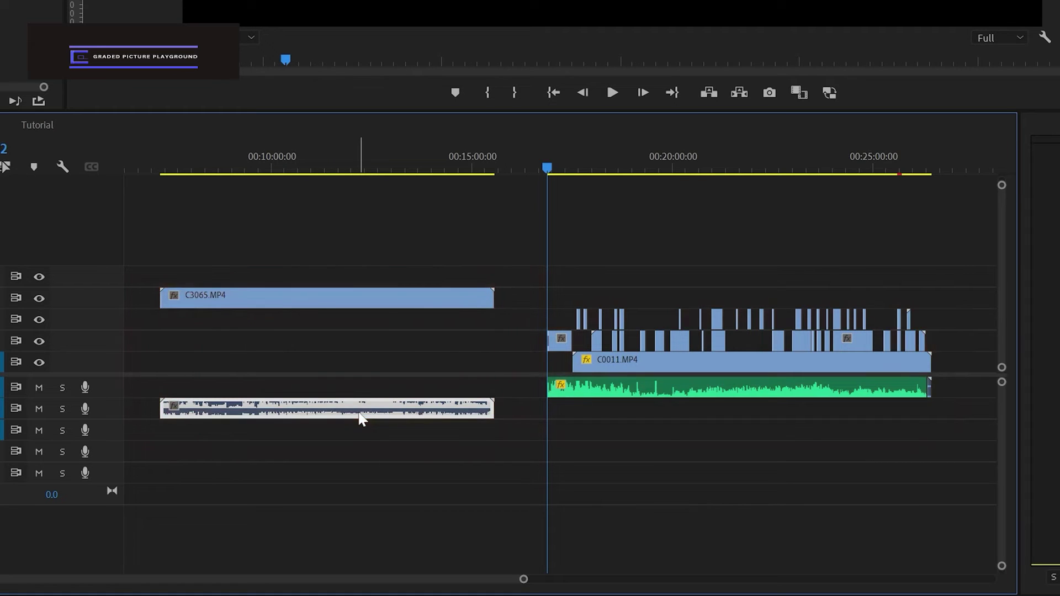
Select C3065 and its audio plus the C0011 audio, then synchronize them by audio
{"action": "left_click_drag", "start_coordinate": [379, 276], "coordinate": [418, 438]}
{"action": "left_click", "coordinate": [596, 396], "text": "shift"}
{"action": "right_click", "coordinate": [603, 391]}
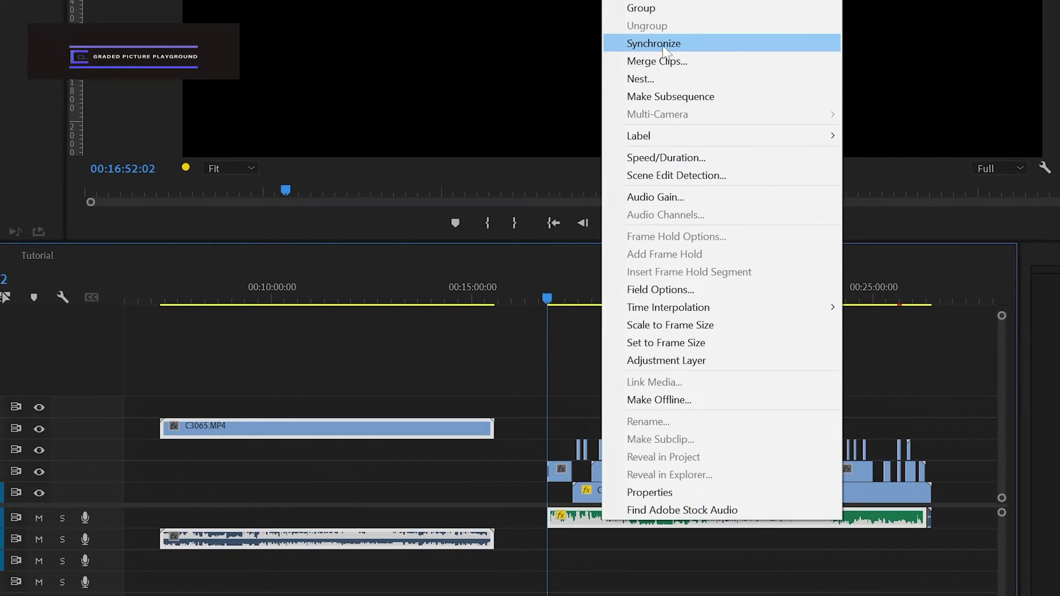
{"action": "left_click", "coordinate": [665, 44]}
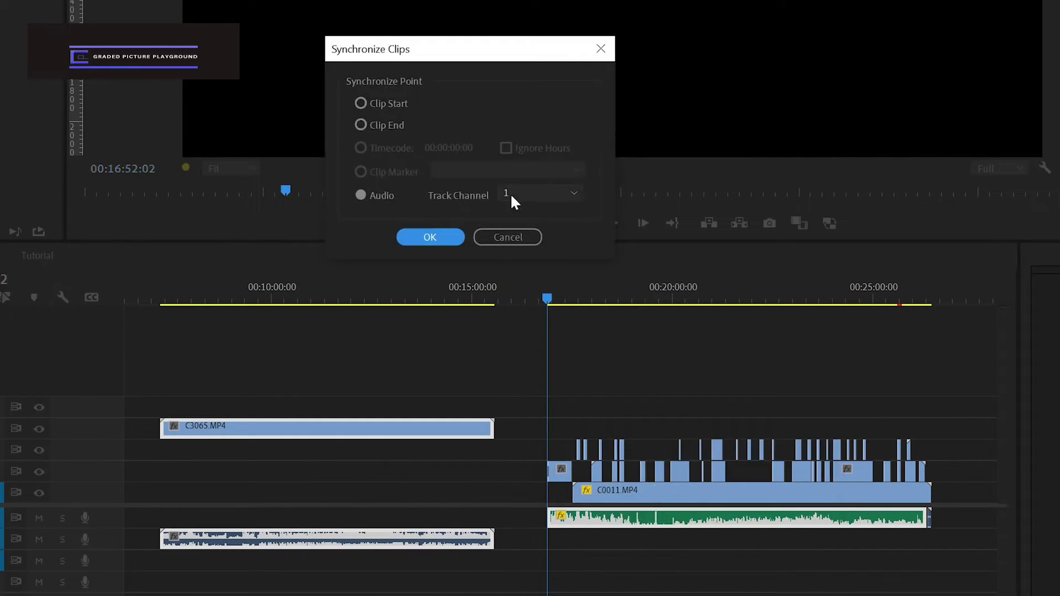
{"action": "left_click", "coordinate": [450, 237]}
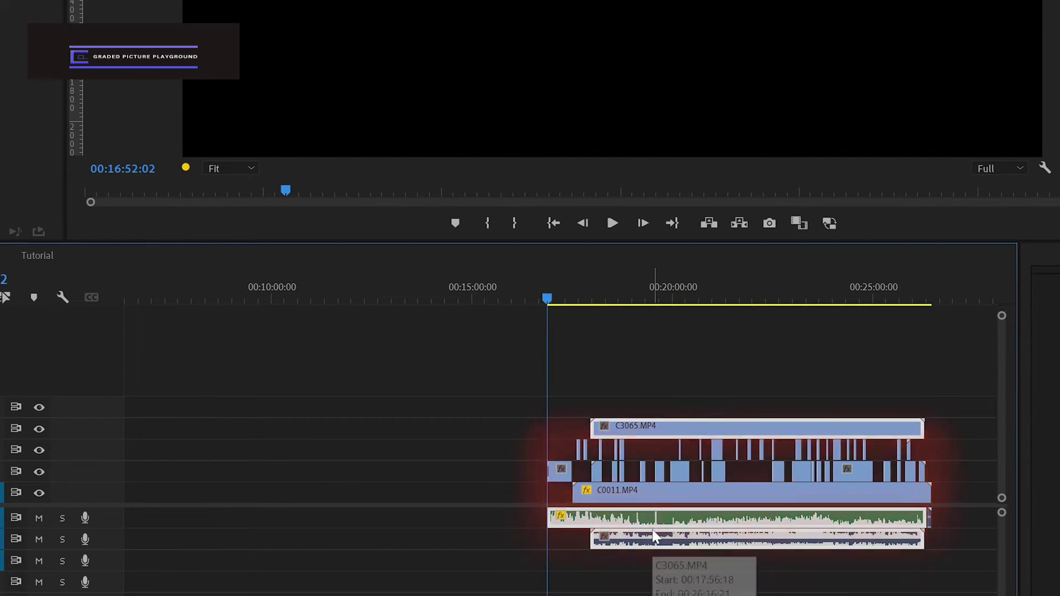
Move C3065 and its audio far to the right, then synchronize by audio again
{"action": "left_click_drag", "start_coordinate": [635, 431], "coordinate": [935, 430]}
{"action": "right_click", "coordinate": [788, 519]}
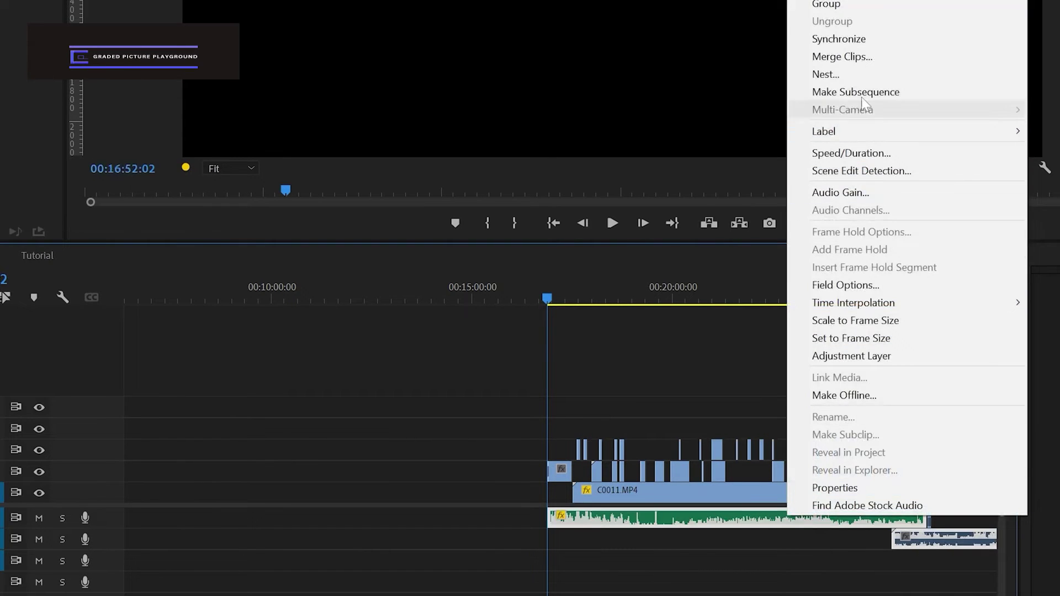
{"action": "left_click", "coordinate": [860, 40]}
{"action": "left_click", "coordinate": [436, 237]}
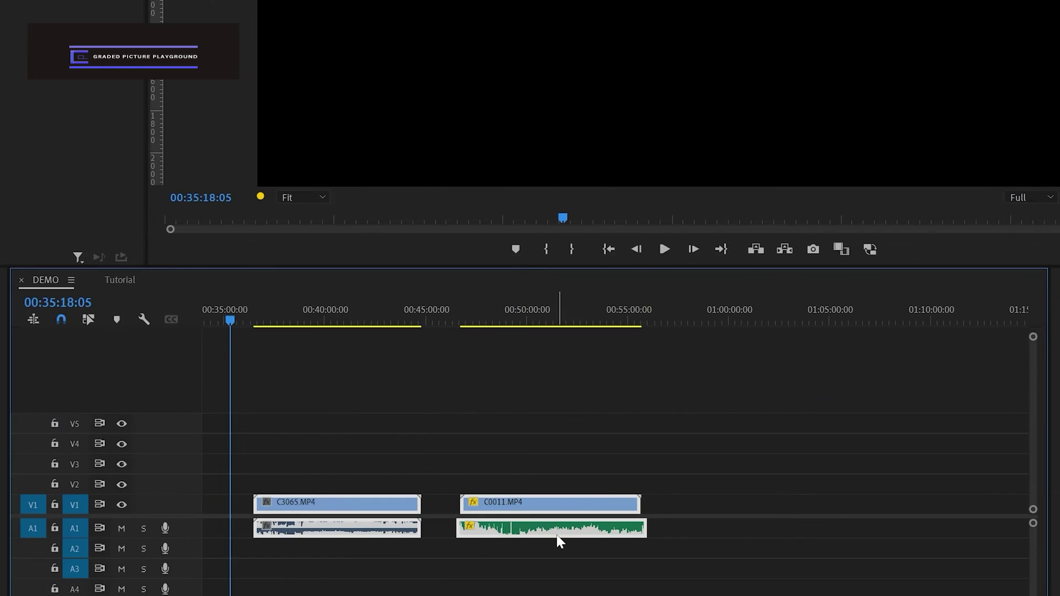
Move the C3065 video up to V2 and its audio down to A2
{"action": "right_click", "coordinate": [520, 506]}
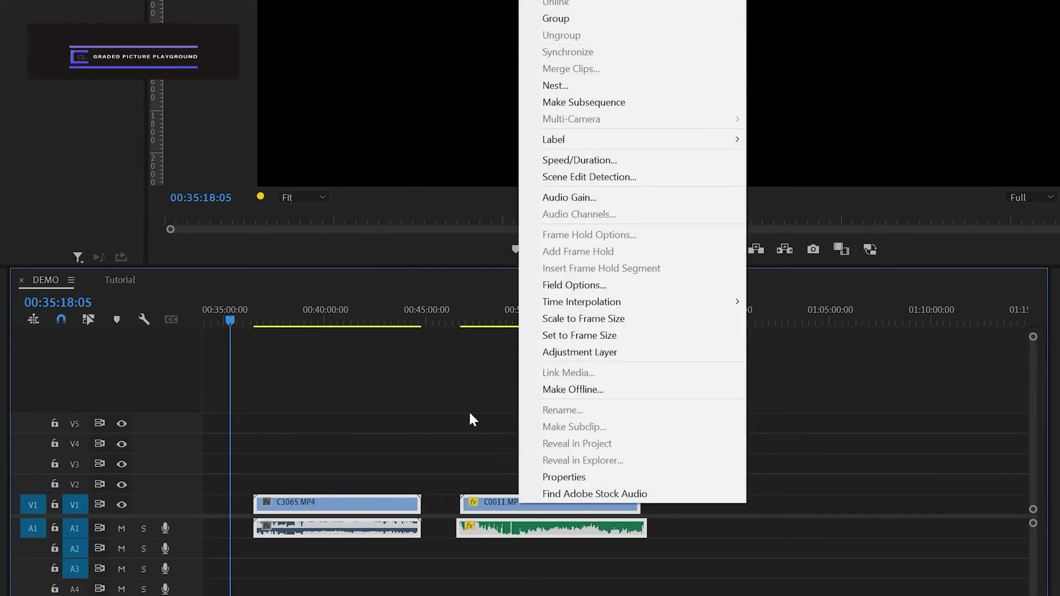
{"action": "left_click", "coordinate": [445, 431]}
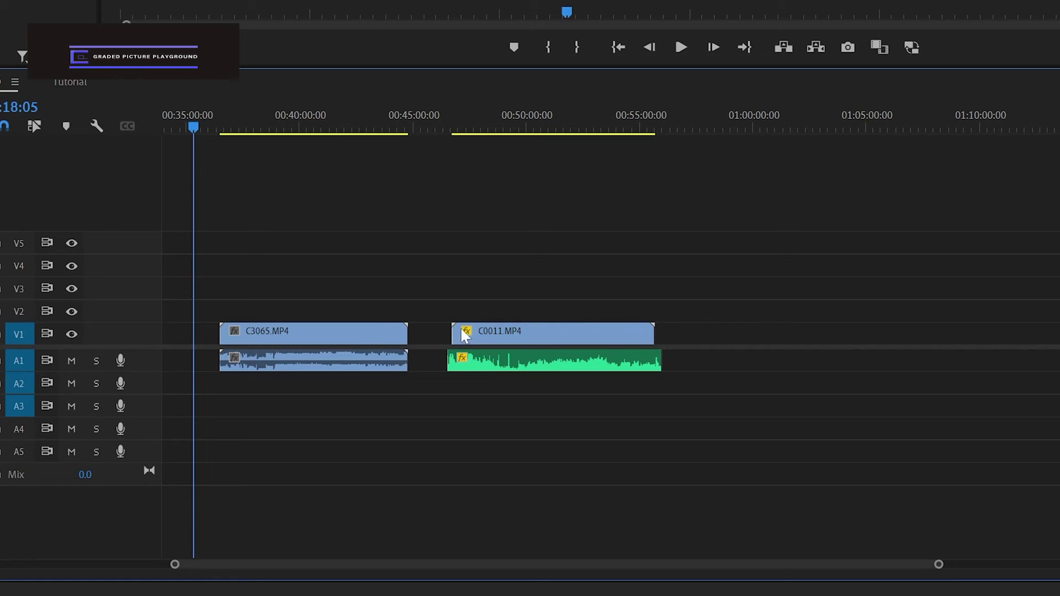
{"action": "left_click_drag", "start_coordinate": [379, 333], "coordinate": [354, 315]}
{"action": "left_click_drag", "start_coordinate": [350, 357], "coordinate": [353, 382]}
Box-select all four clips and synchronize them by audio
{"action": "left_click_drag", "start_coordinate": [350, 267], "coordinate": [511, 362]}
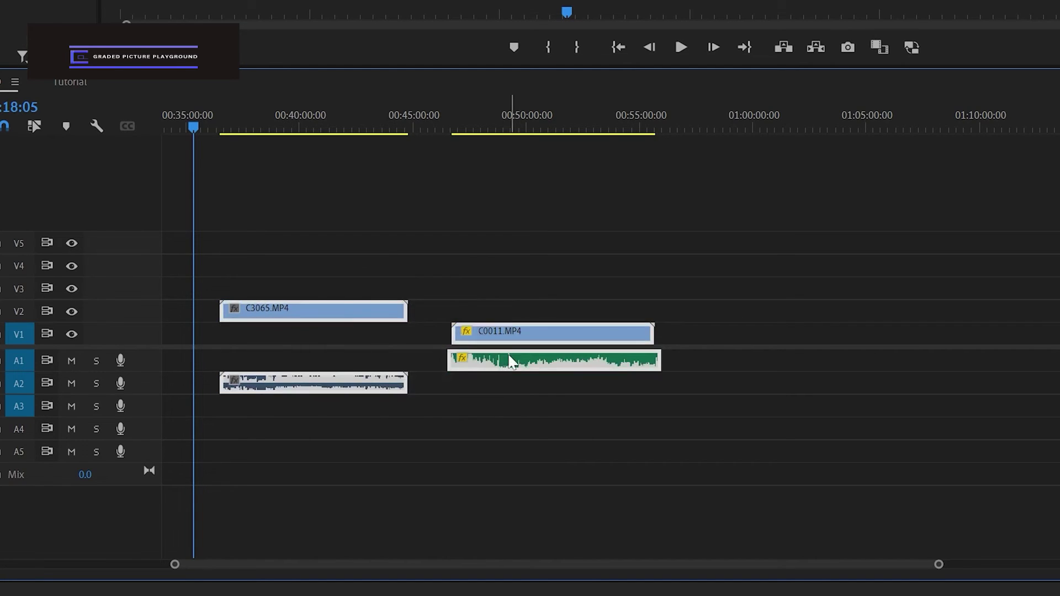
{"action": "right_click", "coordinate": [510, 362]}
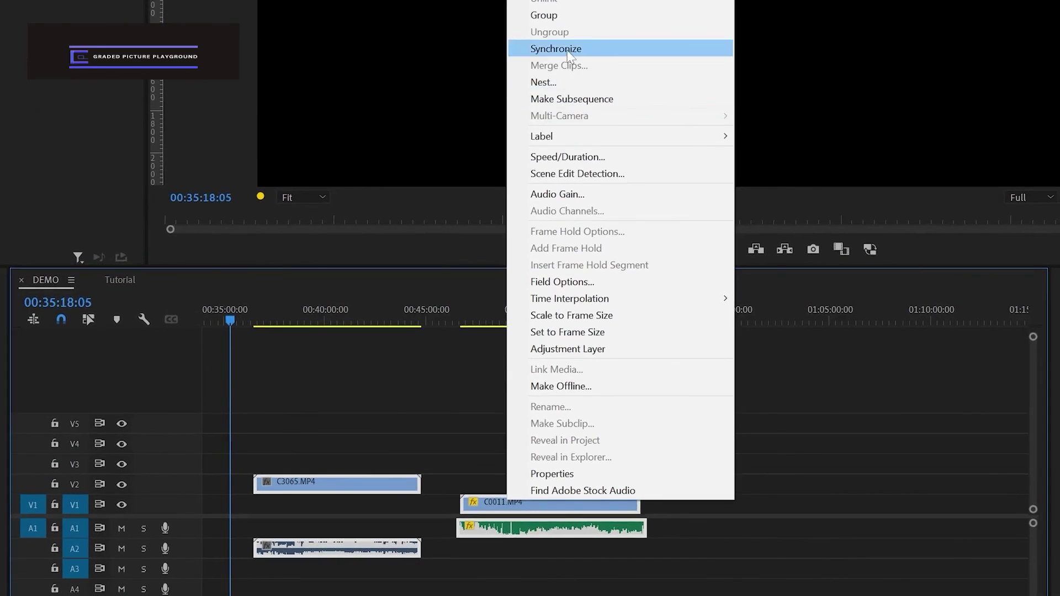
{"action": "left_click", "coordinate": [569, 55]}
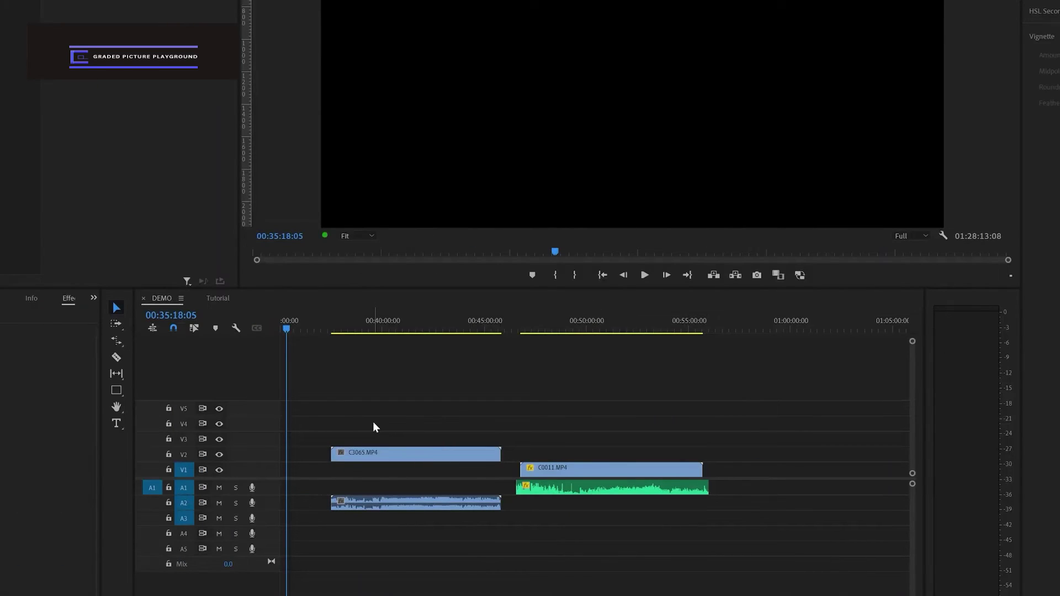
Select all four clips and find Synchronize disabled in their context menu
{"action": "left_click_drag", "start_coordinate": [421, 407], "coordinate": [539, 468]}
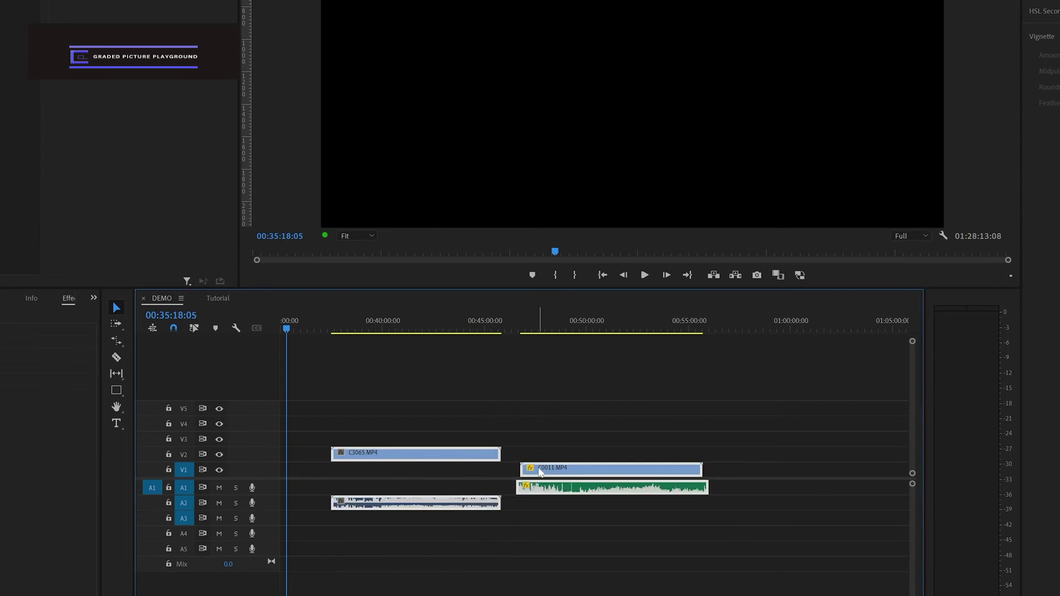
{"action": "right_click", "coordinate": [540, 472]}
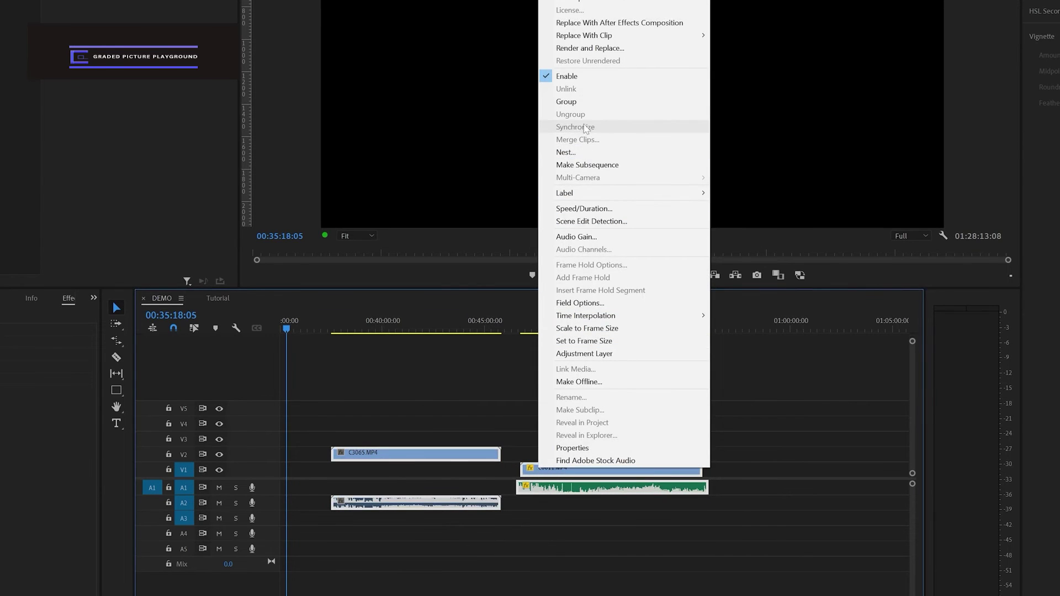
{"action": "left_click", "coordinate": [510, 422]}
Zoom in and box-select the tiny stray clip on V1 near 00:46:26
{"action": "scroll", "coordinate": [510, 421], "scroll_direction": "up", "scroll_amount": 6}
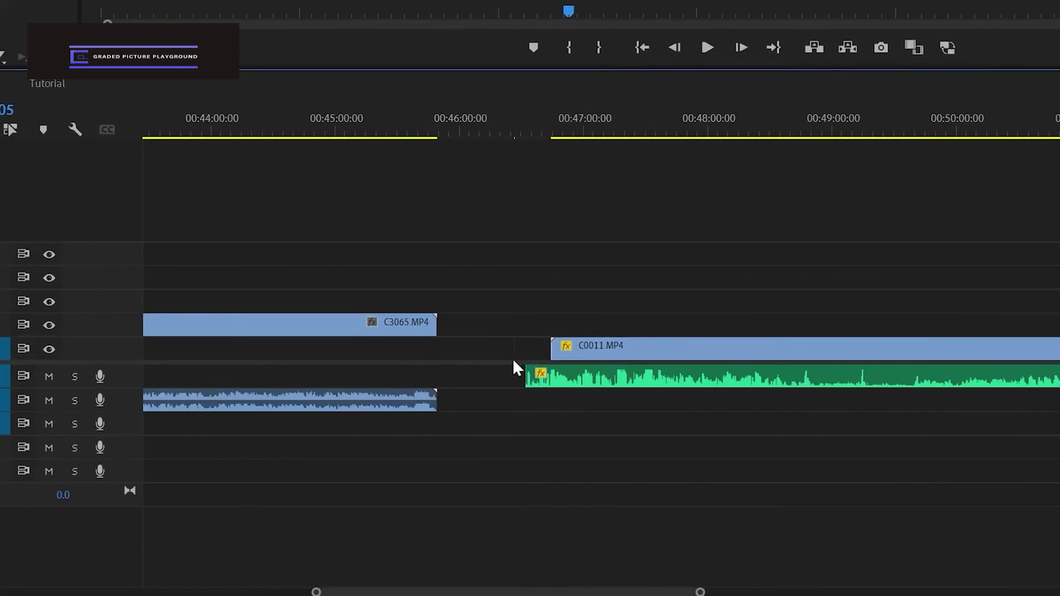
{"action": "scroll", "coordinate": [520, 359], "scroll_direction": "up", "scroll_amount": 8}
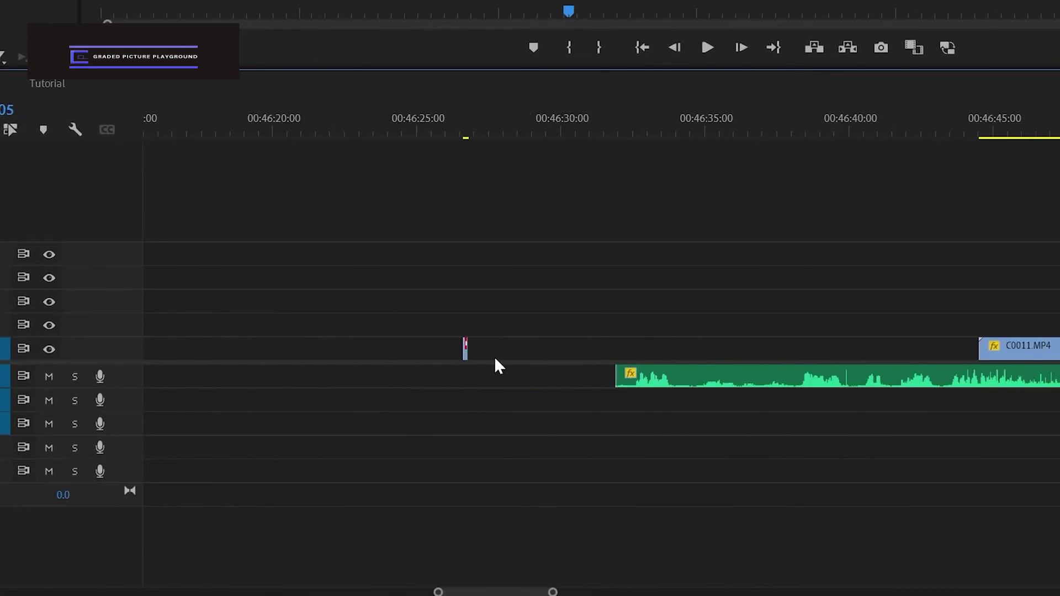
{"action": "left_click_drag", "start_coordinate": [440, 312], "coordinate": [488, 380]}
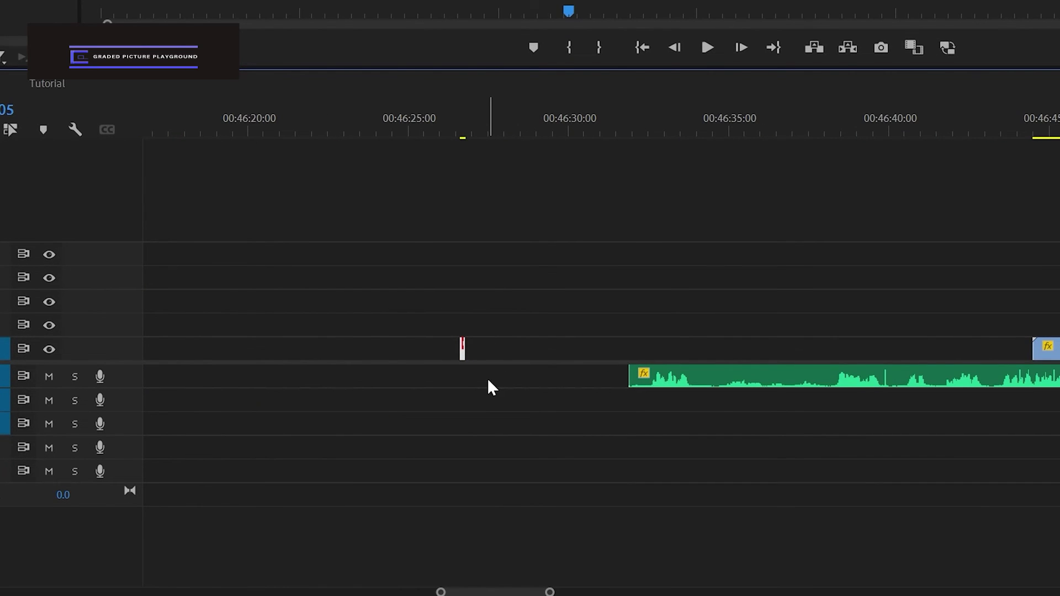